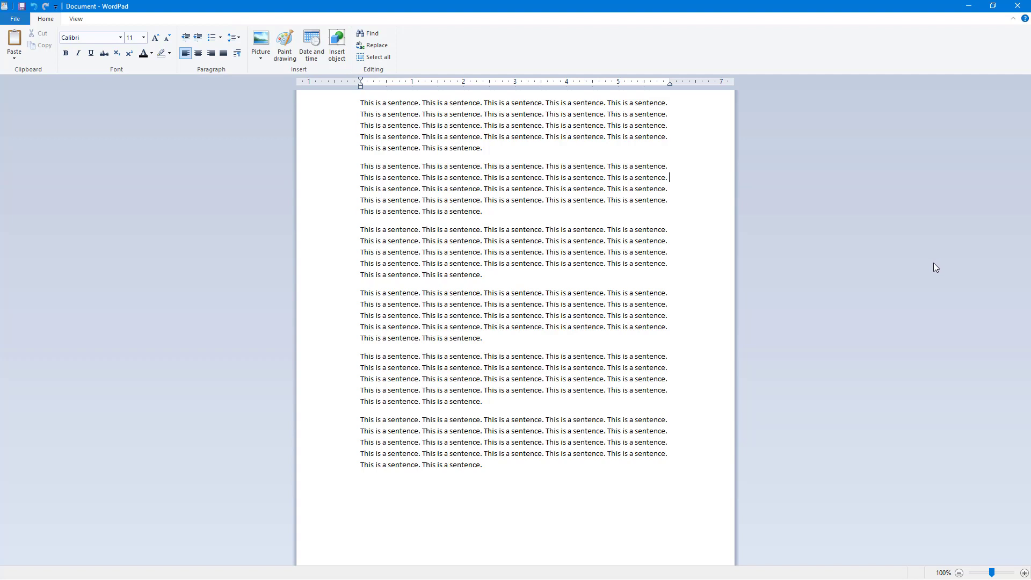
Step: Open the Replace dialog with Ctrl+H over the repeated 'This is a sentence.' text
key(ctrl+h)
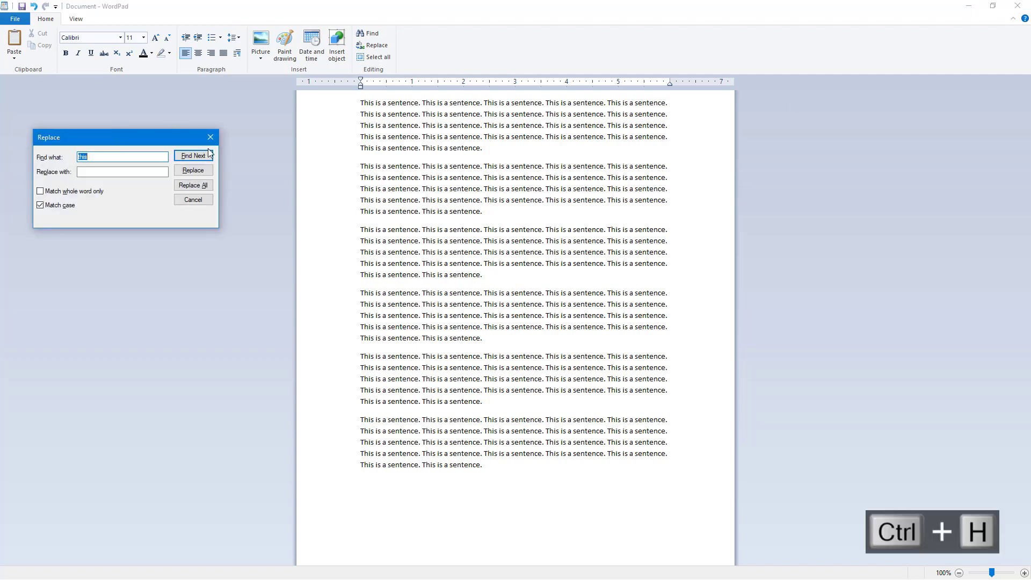
Step: Close the Replace dialog, reopen it from the ribbon, and move it aside
click(210, 138)
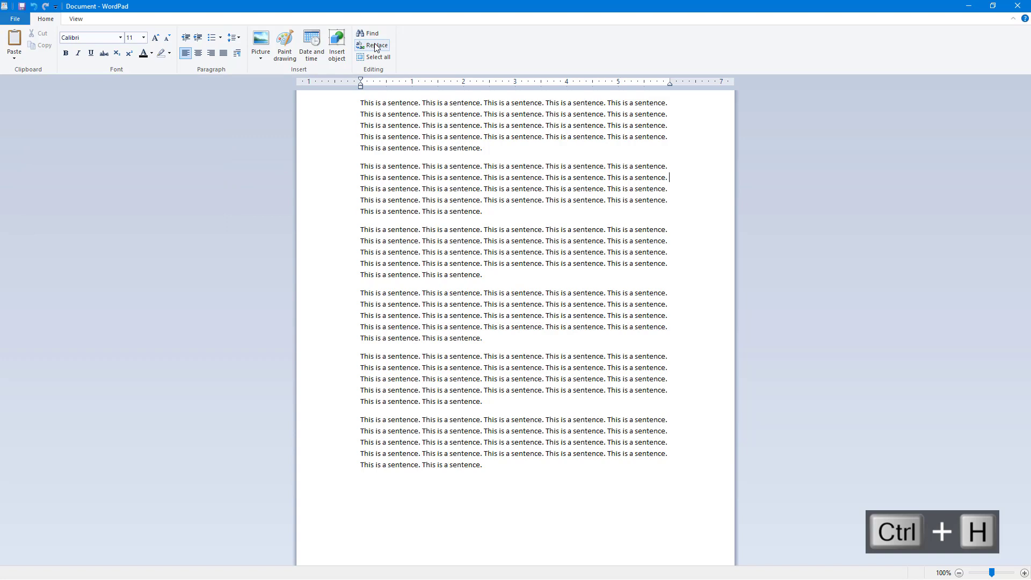
click(375, 48)
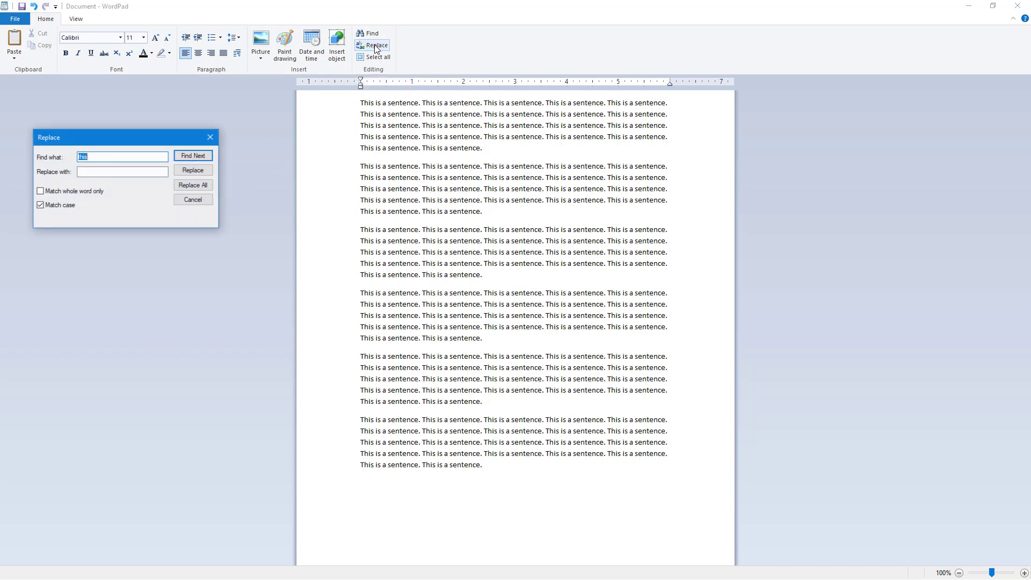
drag(136, 136, 193, 120)
Step: Set Find what to 'sentence' and Replace with to 'paragraph'
click(171, 134)
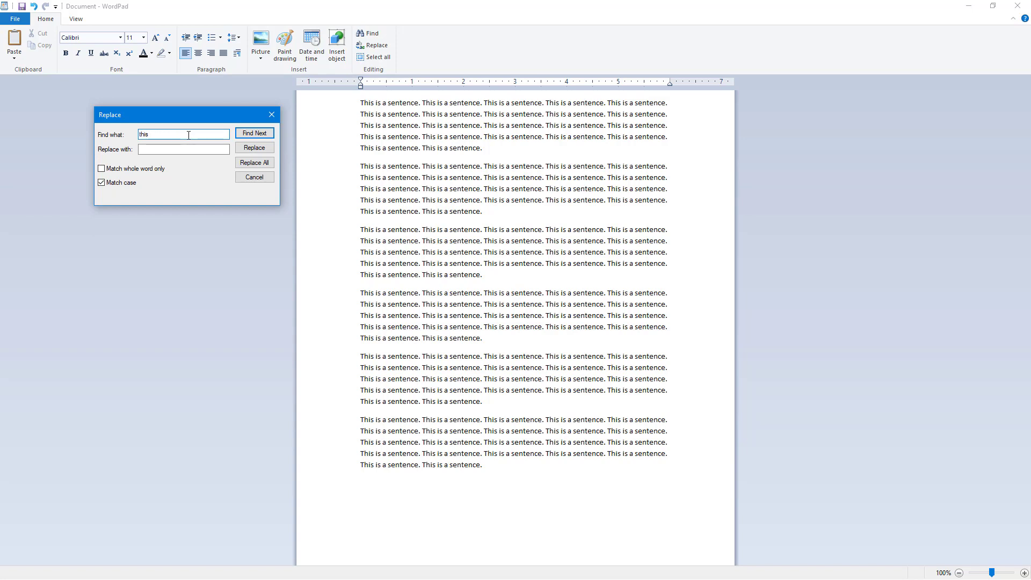
drag(188, 135, 109, 137)
text(senetn)
key(BackSpace)
key(BackSpace)
text(tenc)
click(173, 152)
text(paragraph)
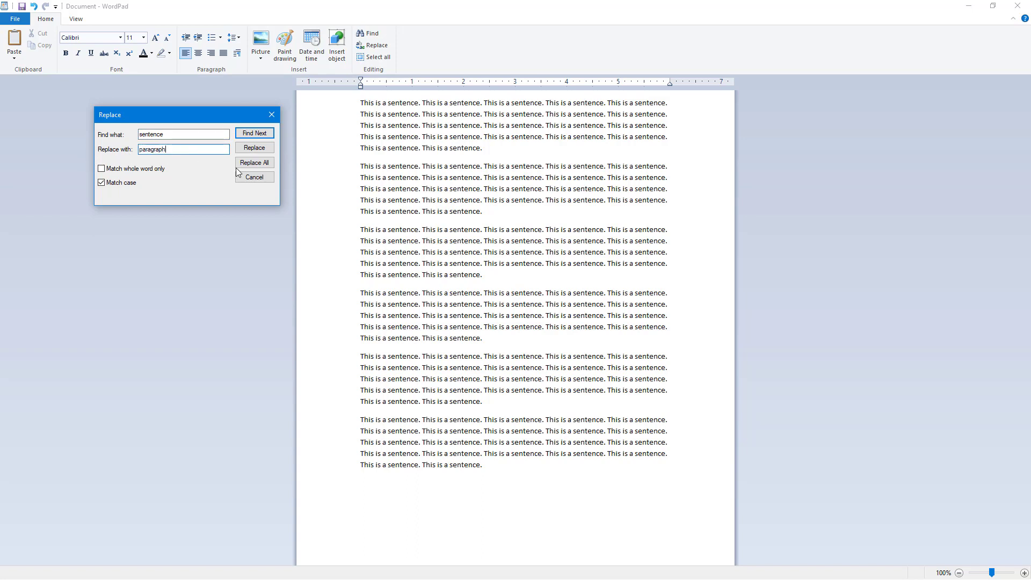
Step: Replace the first two 'sentence' matches one by one, then Replace All the rest with 'paragraph'
click(255, 133)
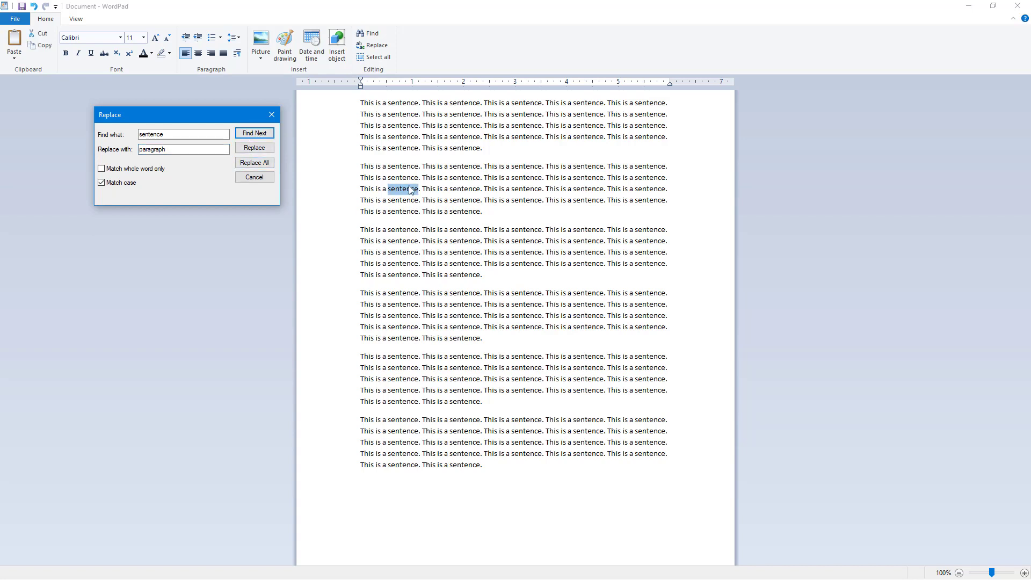
click(261, 148)
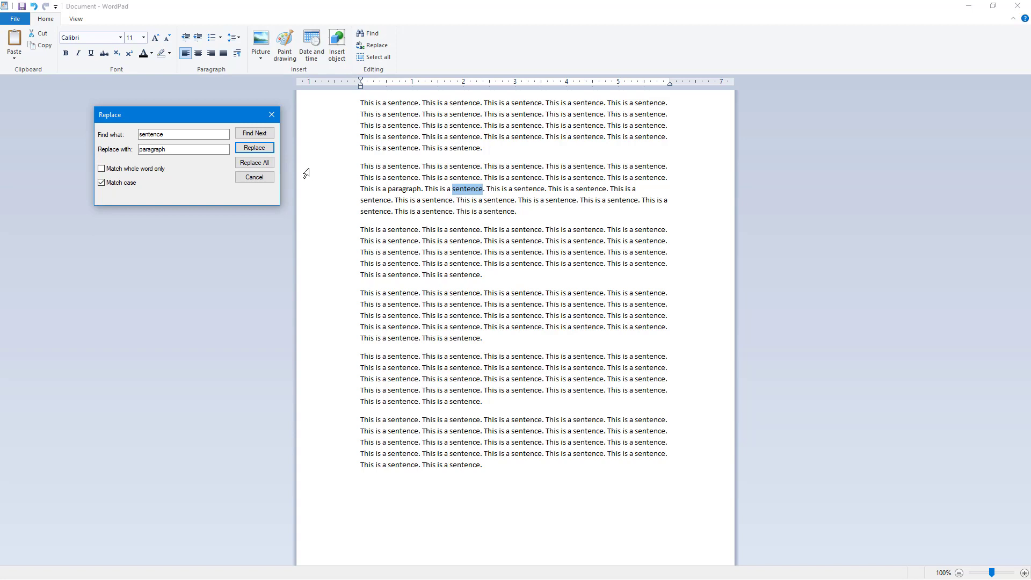
click(261, 148)
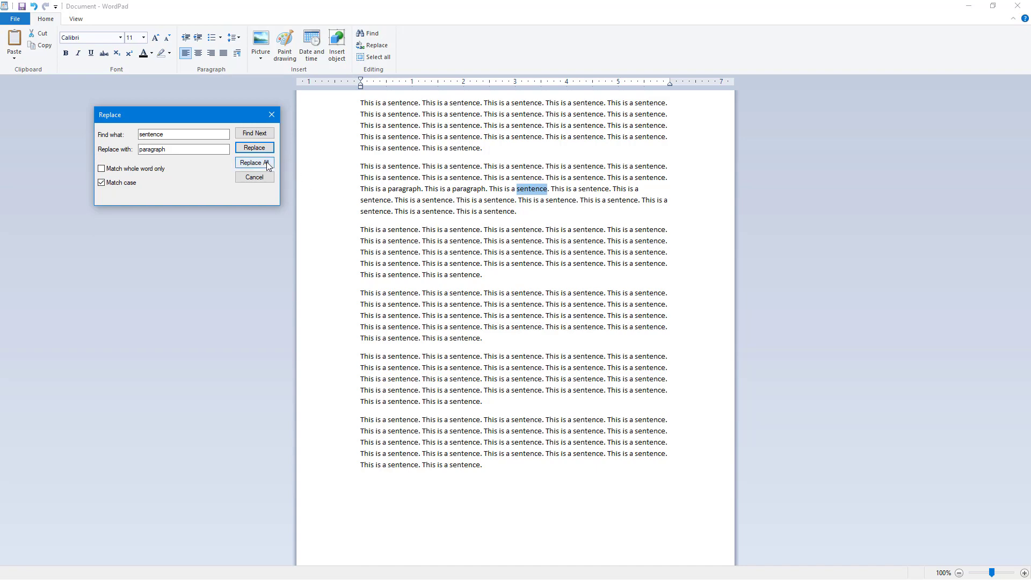
click(267, 165)
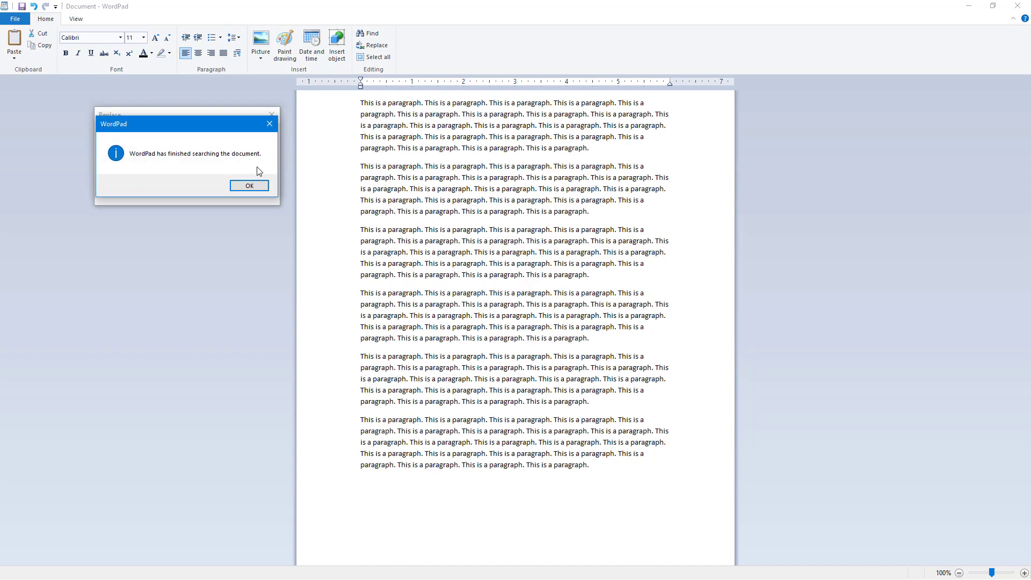
click(249, 185)
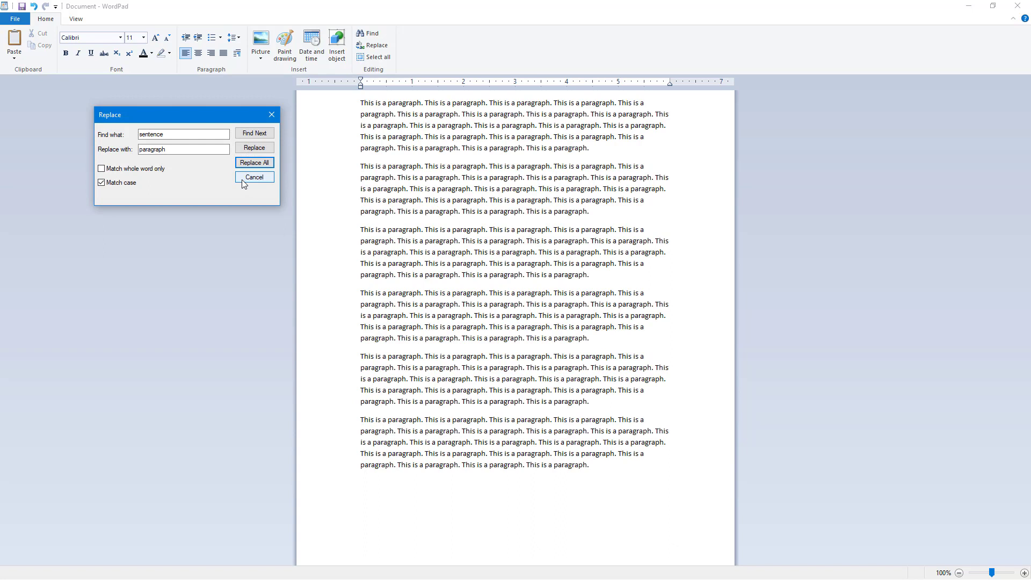
Step: With Match case off, Replace All 'para' with 'p', turning every word into 'pgraph'
key(Tab)
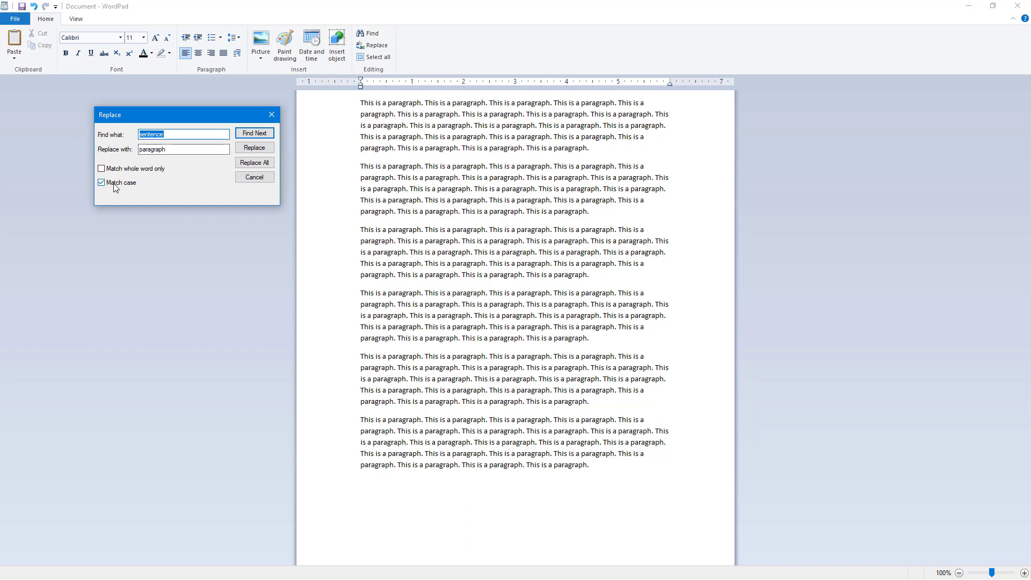
key(Tab)
key(shift+Tab)
text(pragra)
key(BackSpace)
key(BackSpace)
key(BackSpace)
click(121, 182)
key(shift+Tab)
key(shift+Tab)
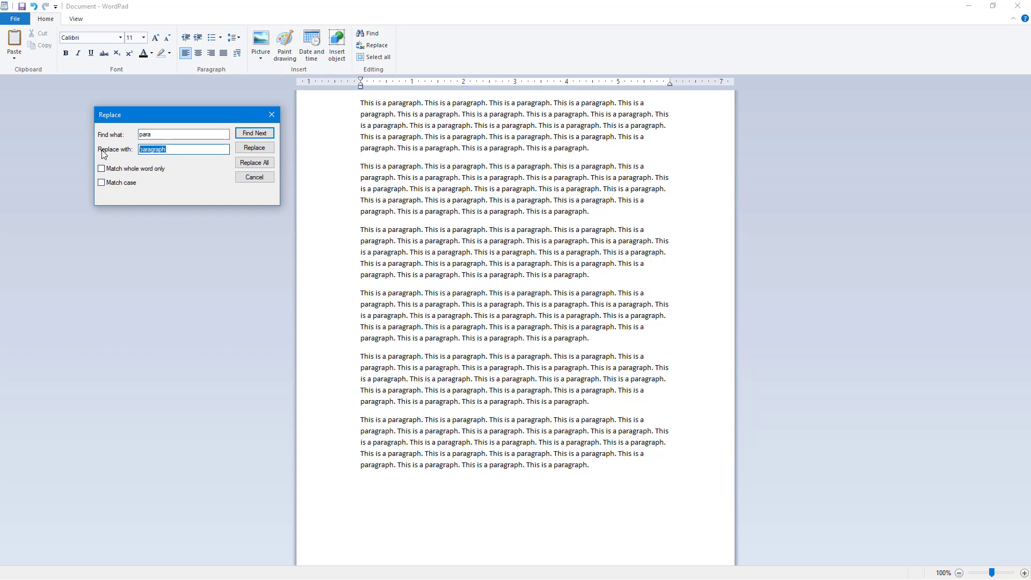
text(po)
key(BackSpace)
click(255, 162)
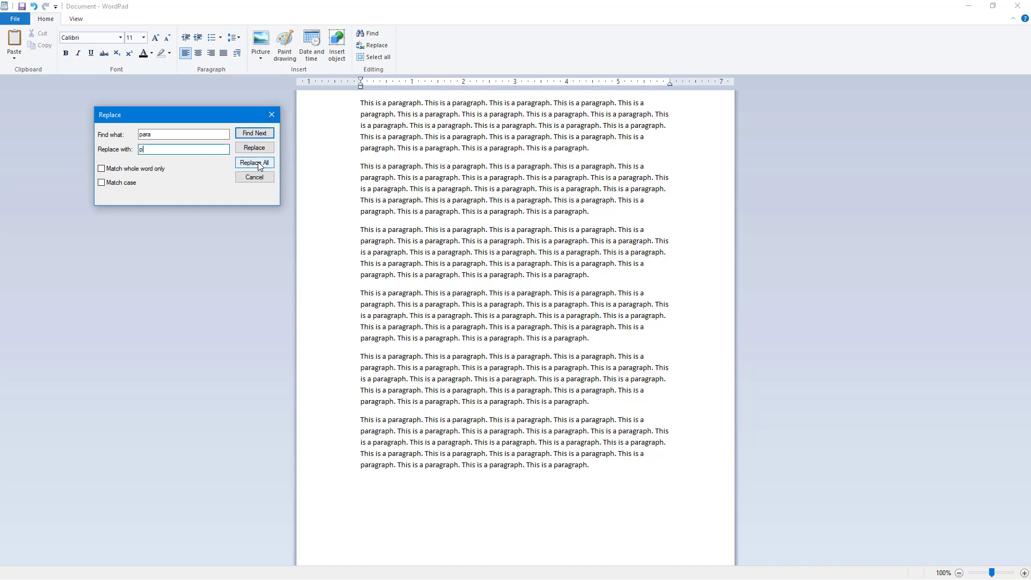
click(249, 186)
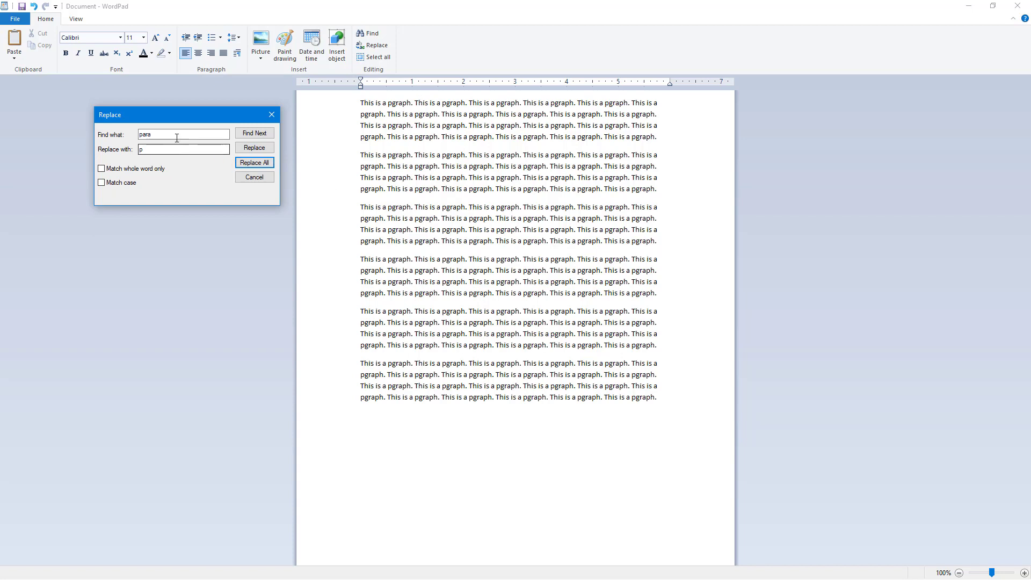
Step: Try a whole-word-only Replace All of 'p' with 'pl', which leaves the text unchanged
key(alt+n)
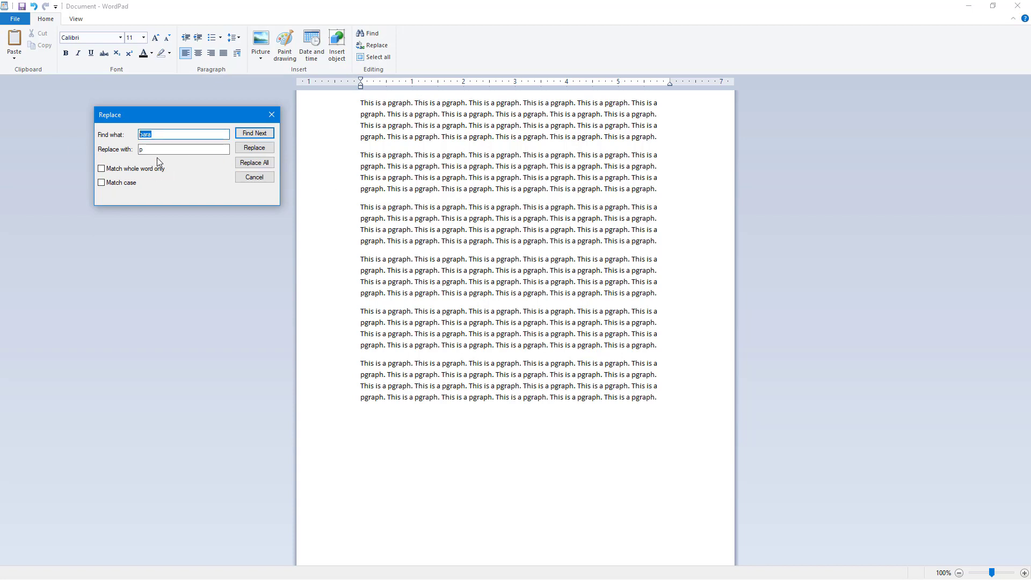
click(159, 136)
drag(159, 136, 145, 133)
key(BackSpace)
click(149, 149)
text(l)
click(128, 171)
click(254, 163)
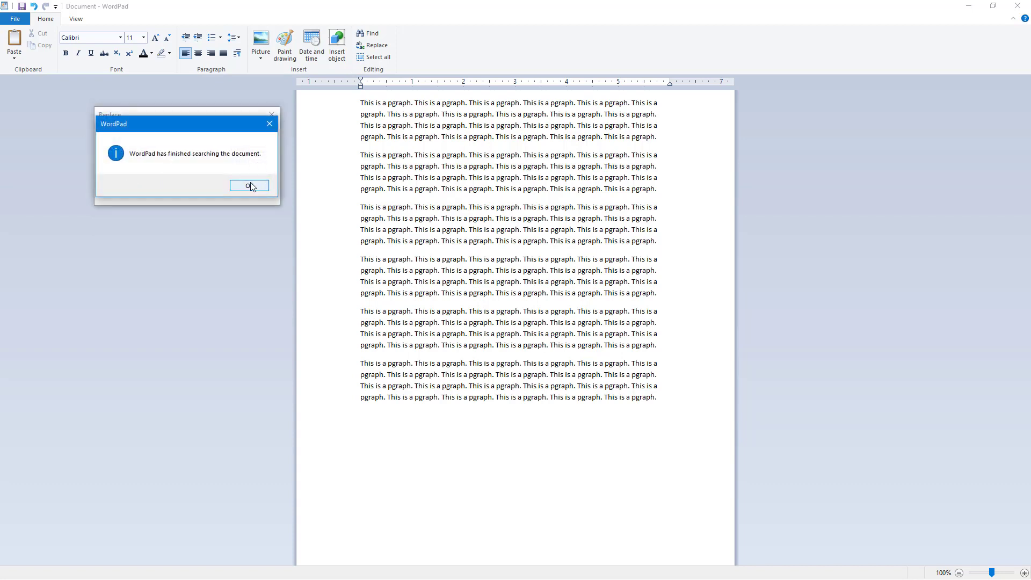
click(259, 187)
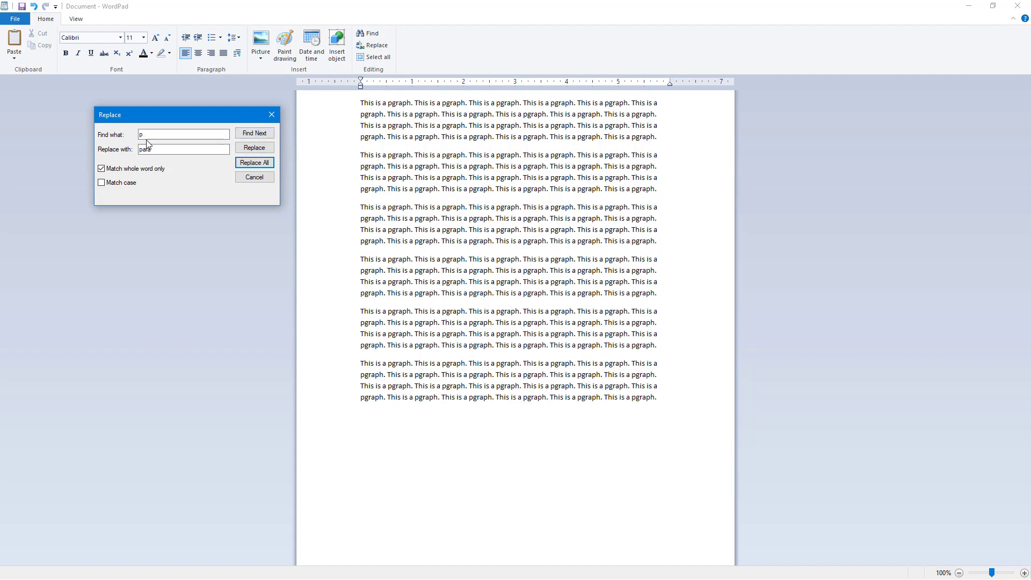
Step: Turn off Match whole word only and Replace All 'p' with 'para'
click(142, 170)
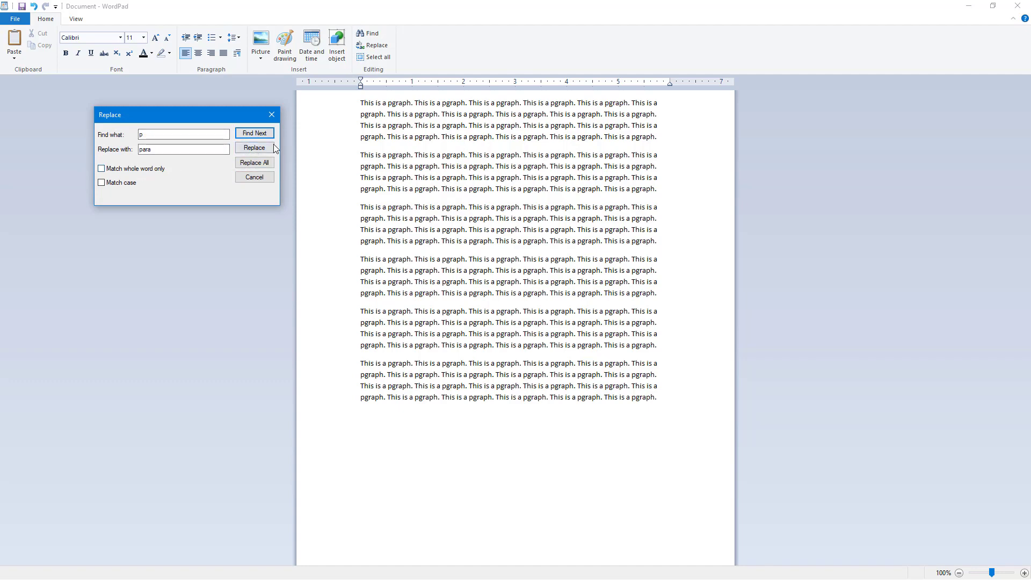
click(254, 162)
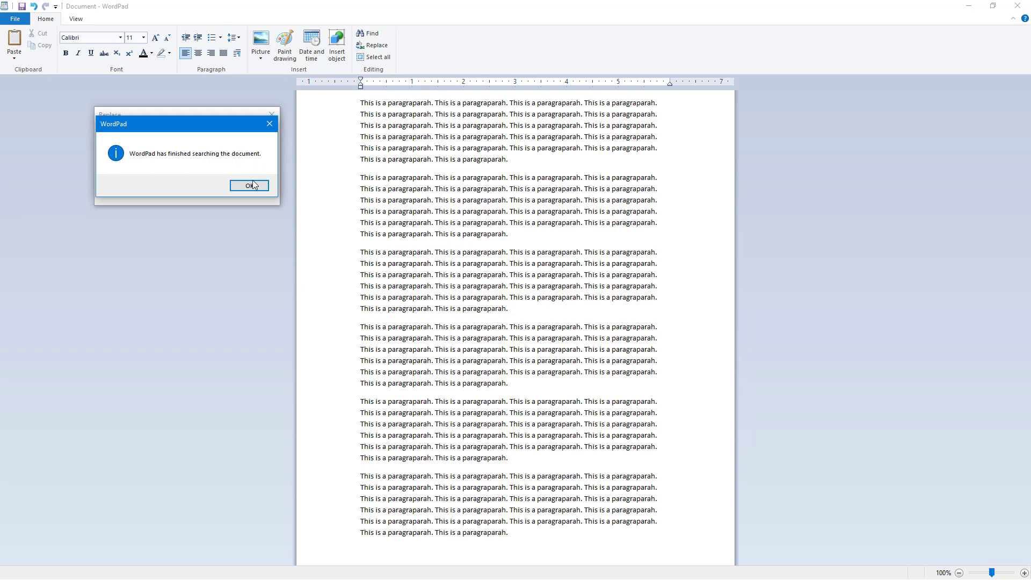
click(254, 185)
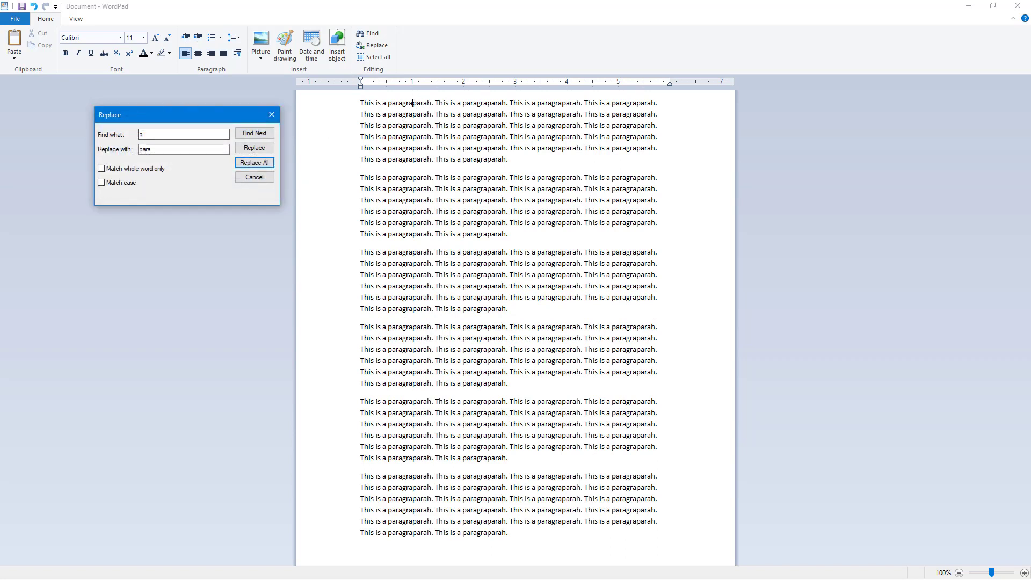
Step: Replace All 'paragraparah' with 'paragraph' so lines read 'This is a paragraph.'
key(alt+n)
text(paragraparah)
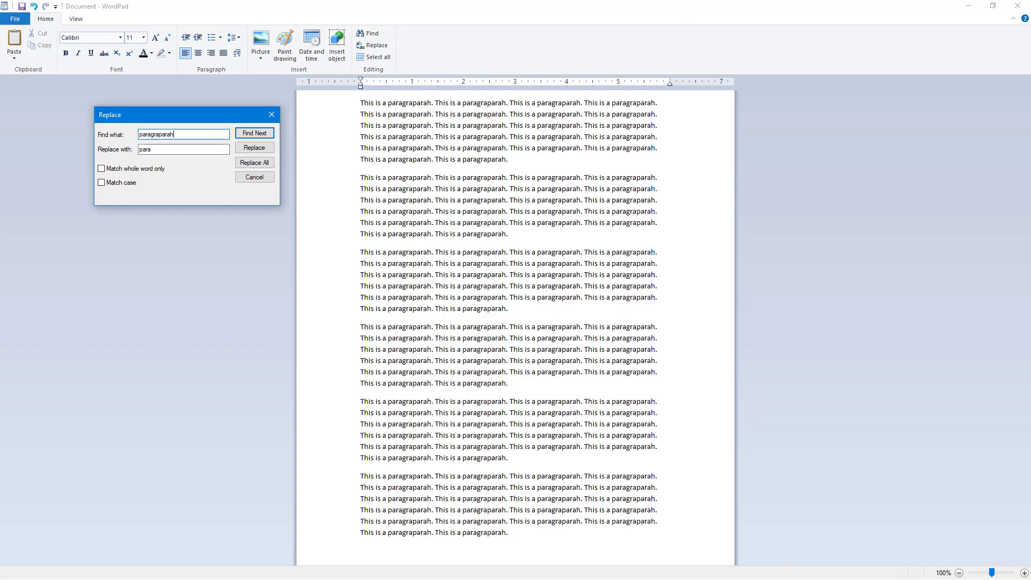
key(Tab)
text(p)
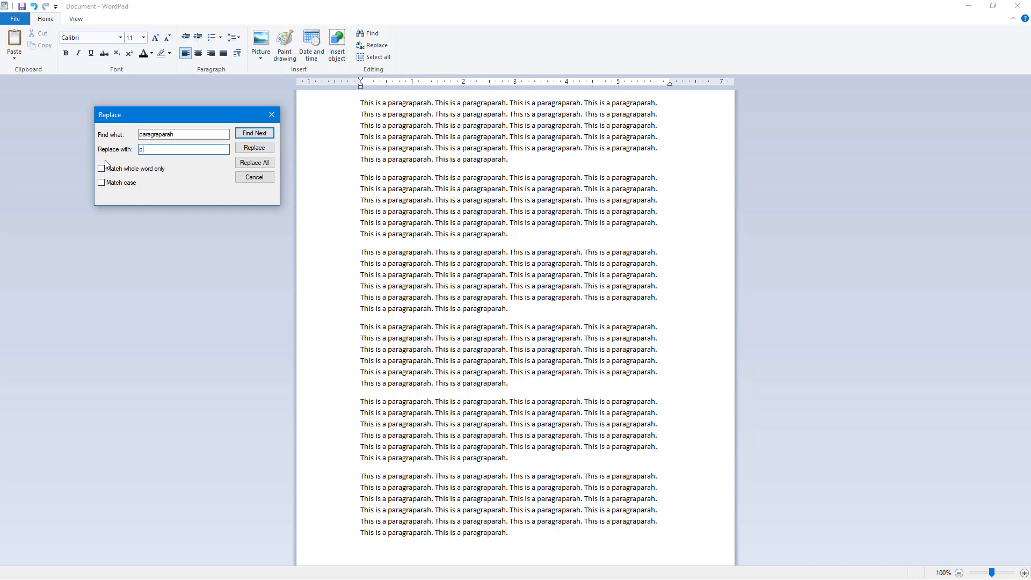
text(rragraph)
click(250, 162)
click(237, 182)
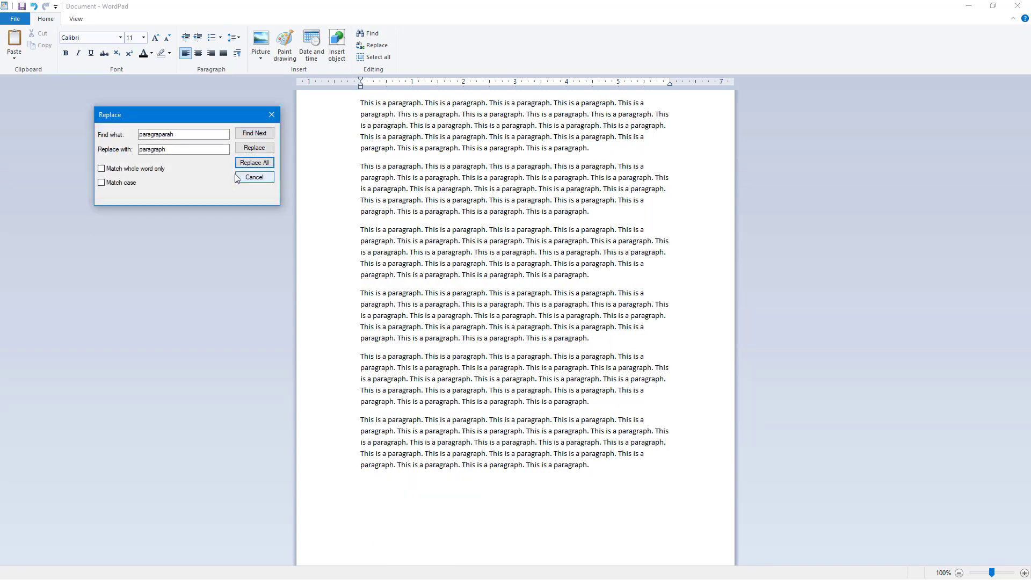
Step: Set Find what to 'this' and clear the Replace with field
key(shift+Tab)
key(shift+Tab)
key(shift+Tab)
key(shift+Tab)
key(shift+Tab)
key(shift+Tab)
text(ths)
key(BackSpace)
text(is)
key(Tab)
key(BackSpace)
Step: Replace the next 'This' with 'this line', turn on Match case, and run Replace All
click(249, 136)
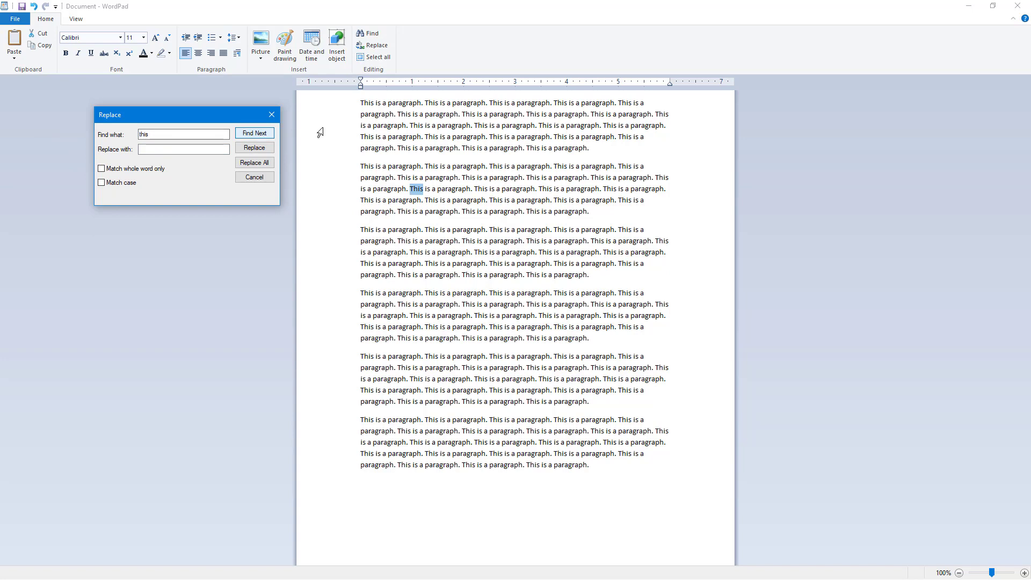
click(164, 151)
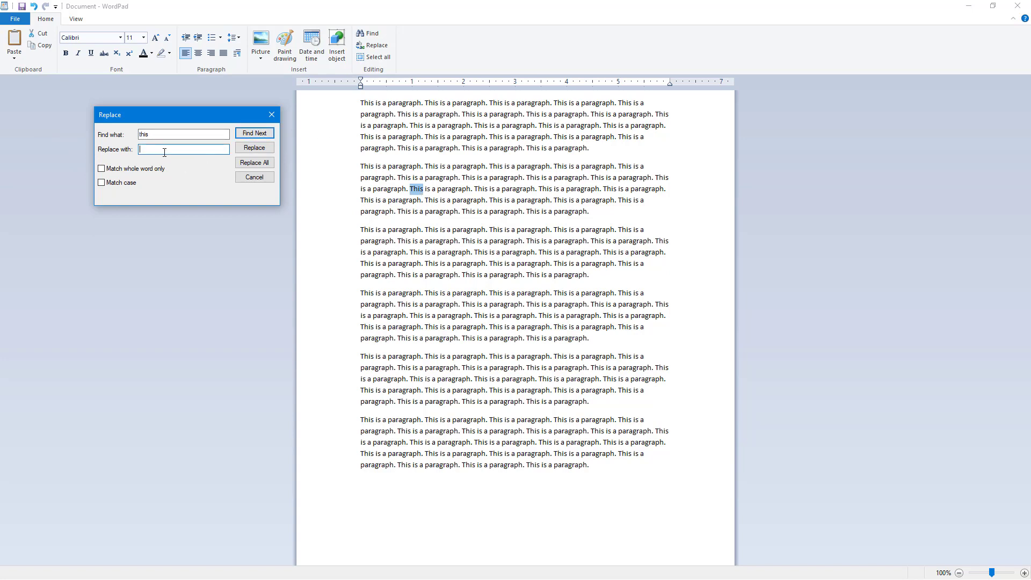
text(this line)
click(254, 148)
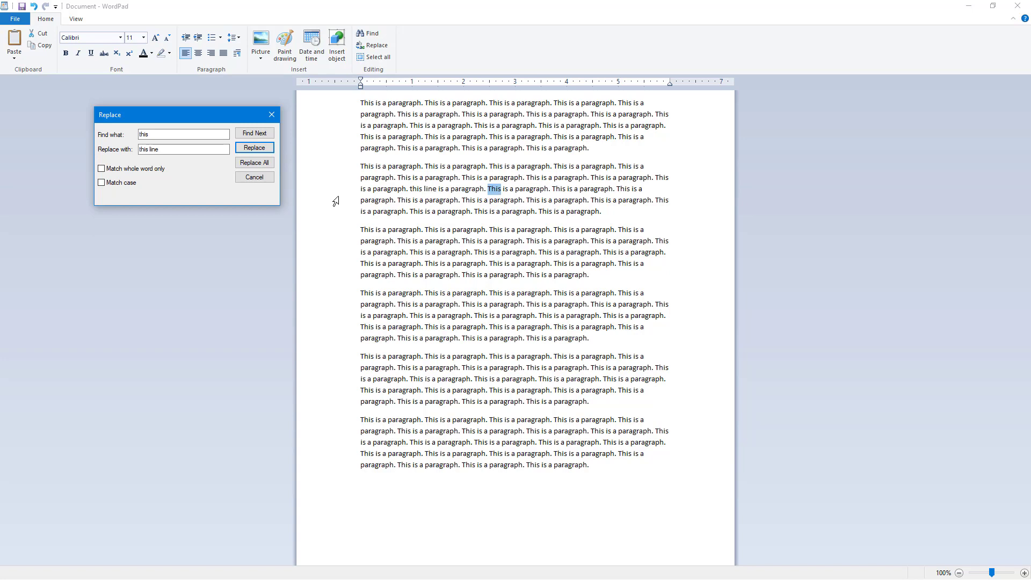
click(133, 185)
click(269, 166)
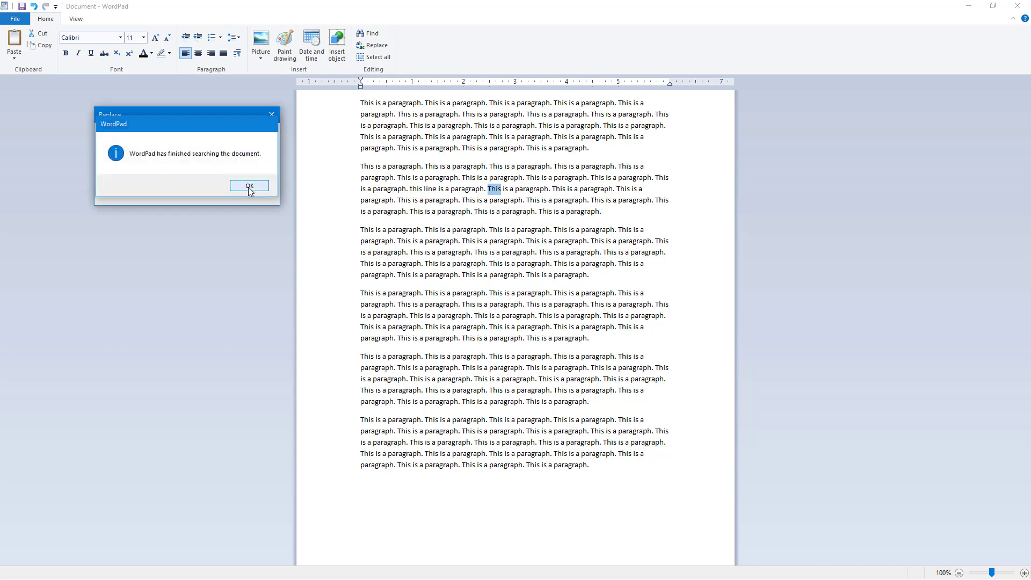
click(248, 185)
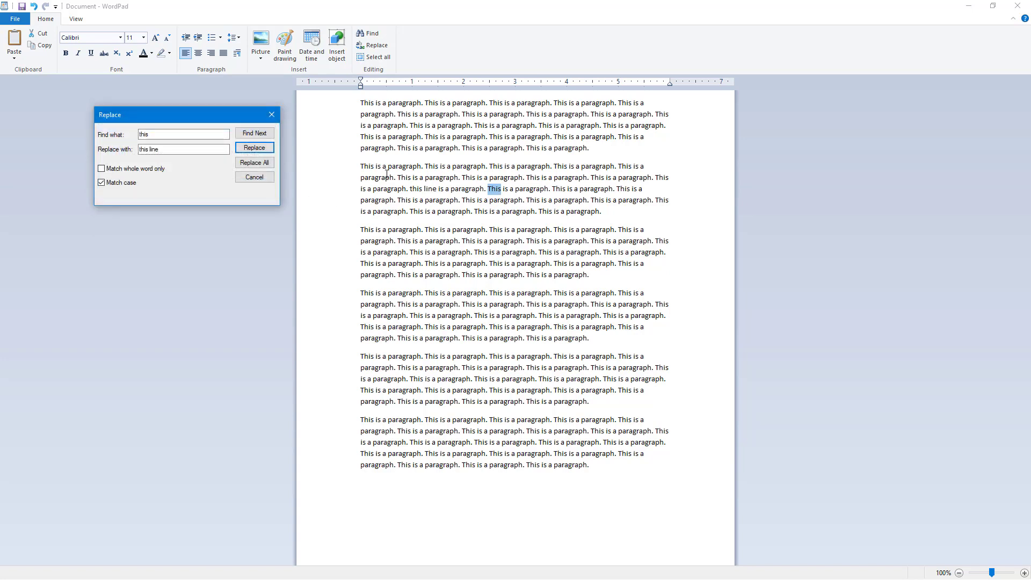
Step: Replace 'this line' back with 'This' in the second paragraph, then close the Replace dialog
double_click(147, 134)
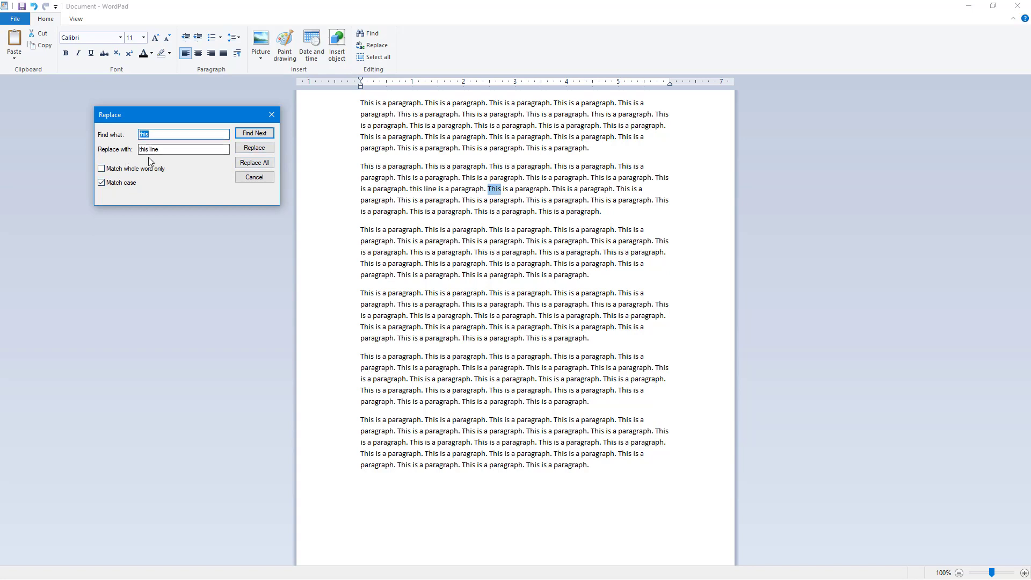
text(this line)
key(Tab)
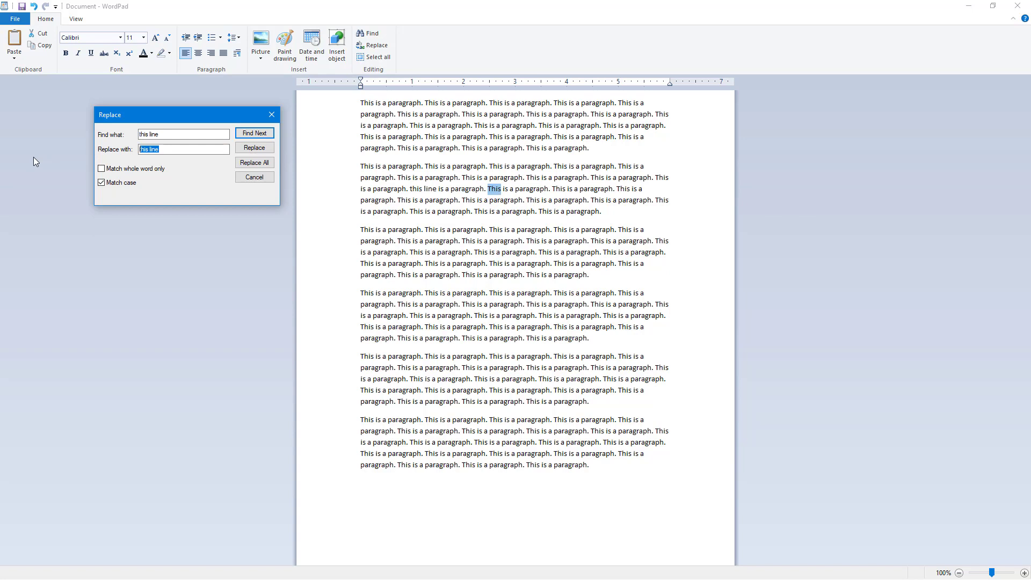
text(This)
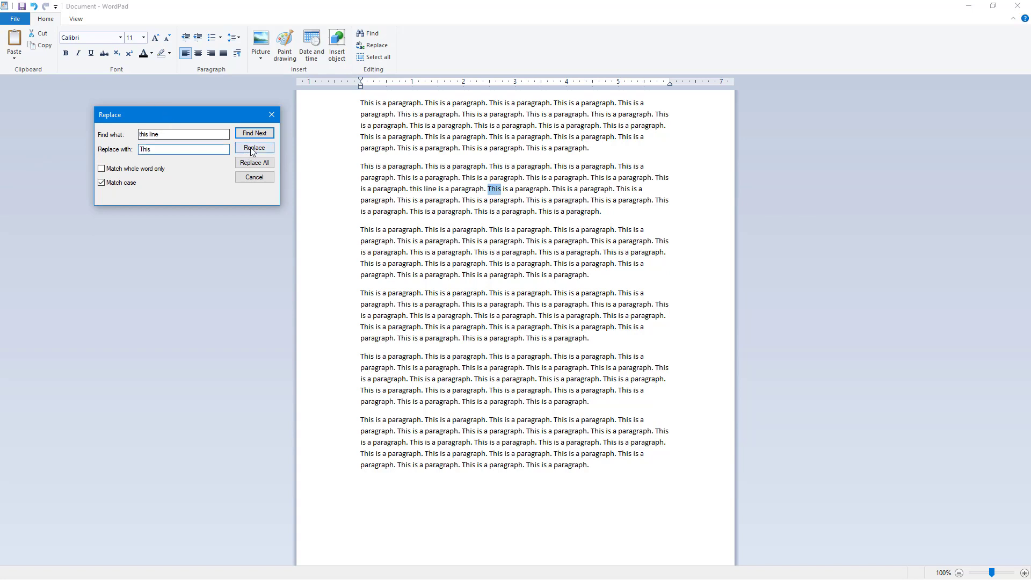
click(250, 147)
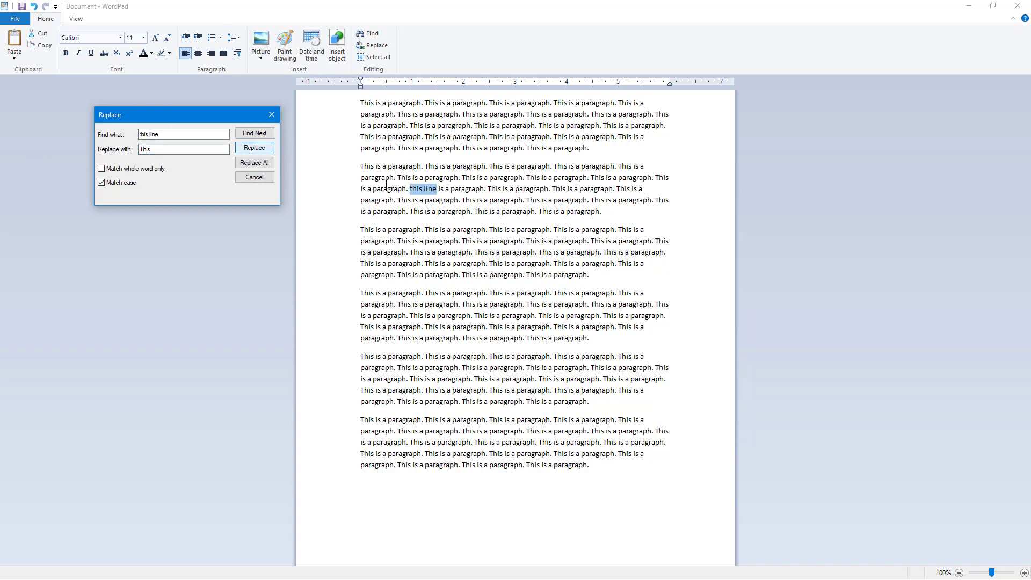
click(261, 148)
click(255, 185)
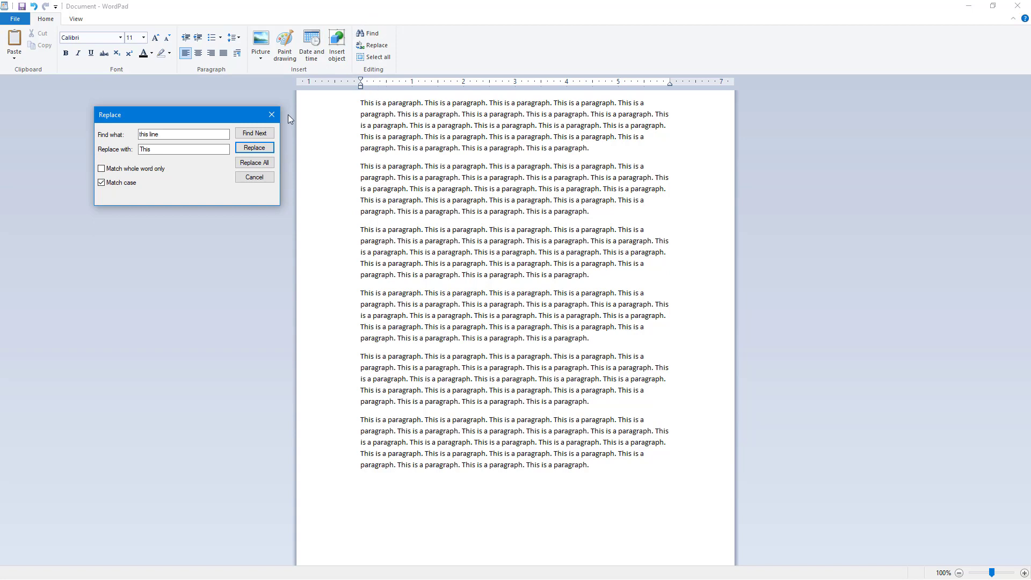
click(272, 115)
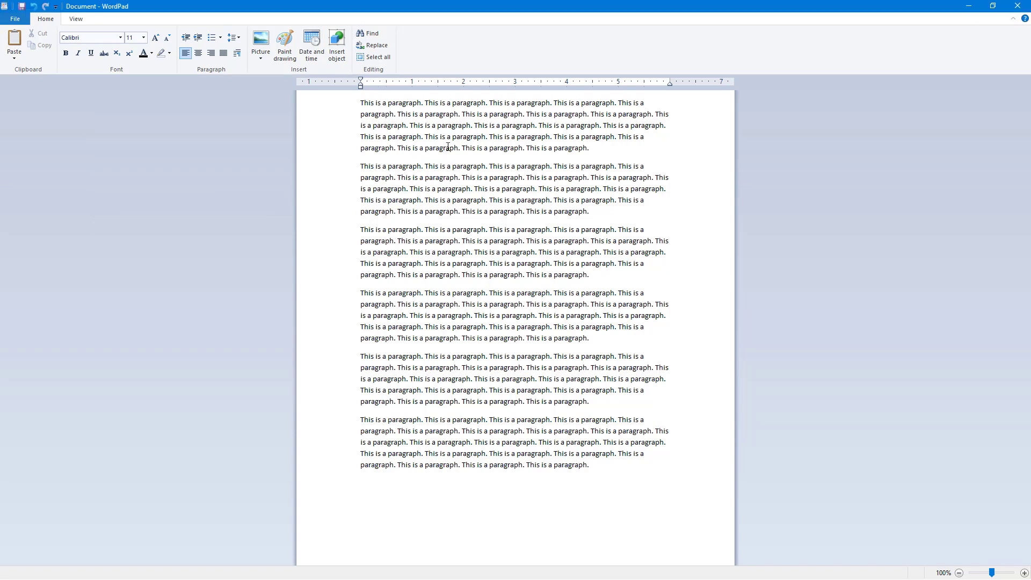